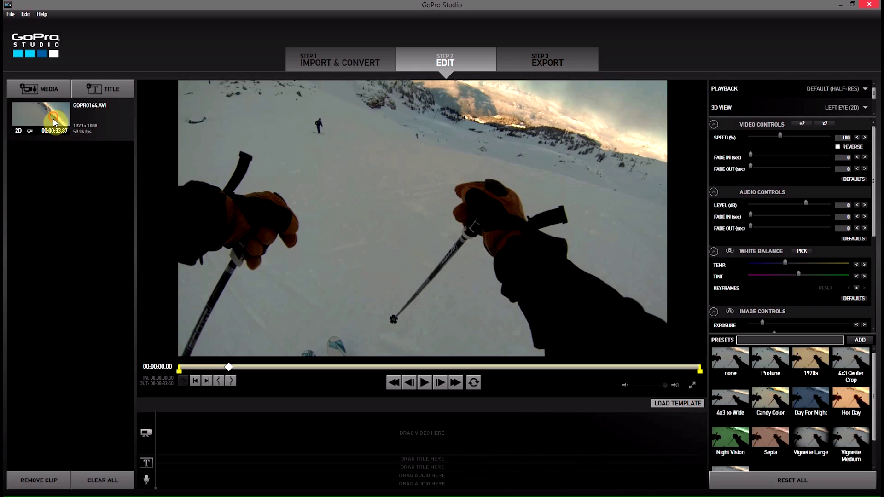
# Mark Out the ski clip at 00:00:05:47 from its start and place that section first on the timeline
pyautogui.moveTo(226, 371); pyautogui.dragTo(272, 363)
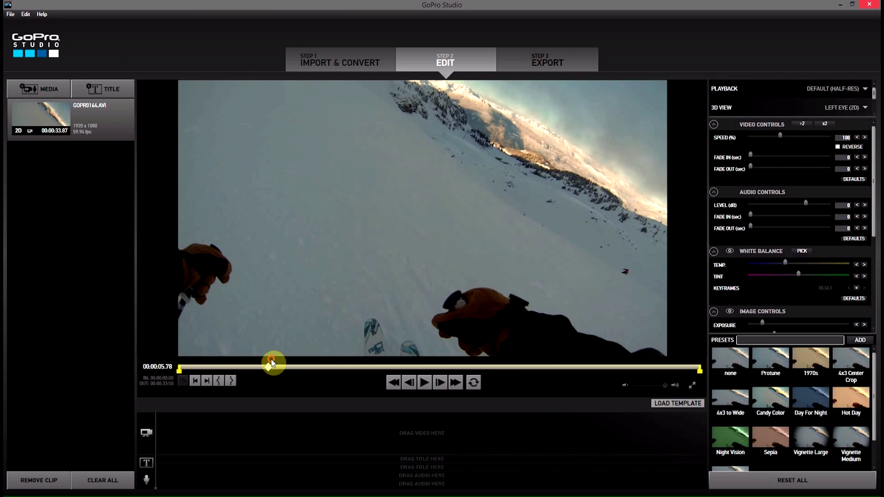
pyautogui.click(232, 382)
pyautogui.moveTo(46, 119); pyautogui.dragTo(169, 396)
pyautogui.moveTo(167, 427); pyautogui.dragTo(170, 430)
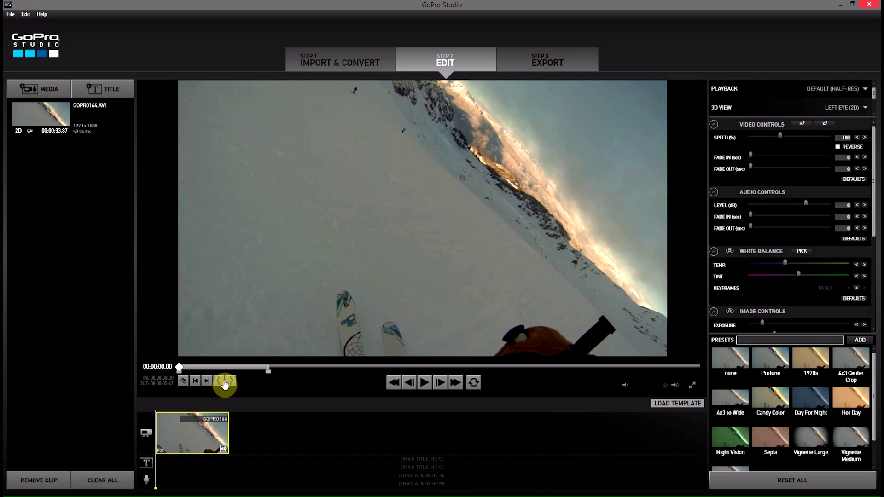
pyautogui.click(268, 374)
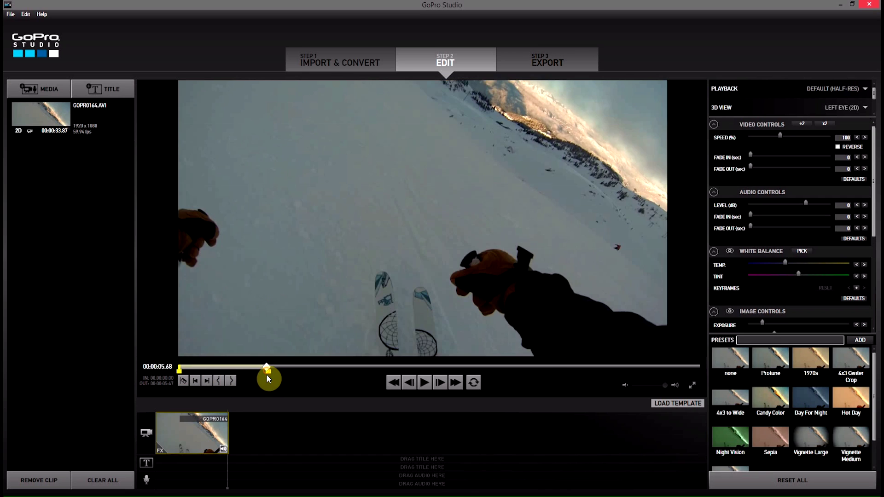
# Mark In where the first section ended and Mark Out about one second later at 00:00:06:44
pyautogui.click(220, 382)
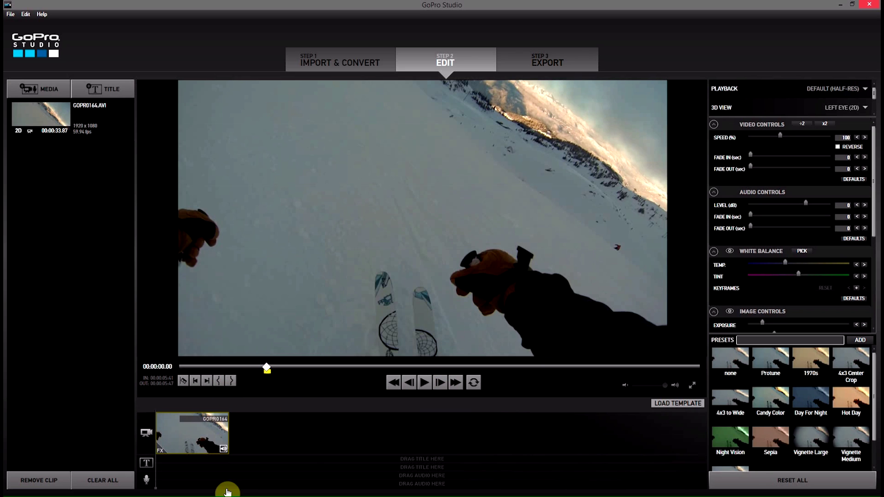
pyautogui.click(420, 383)
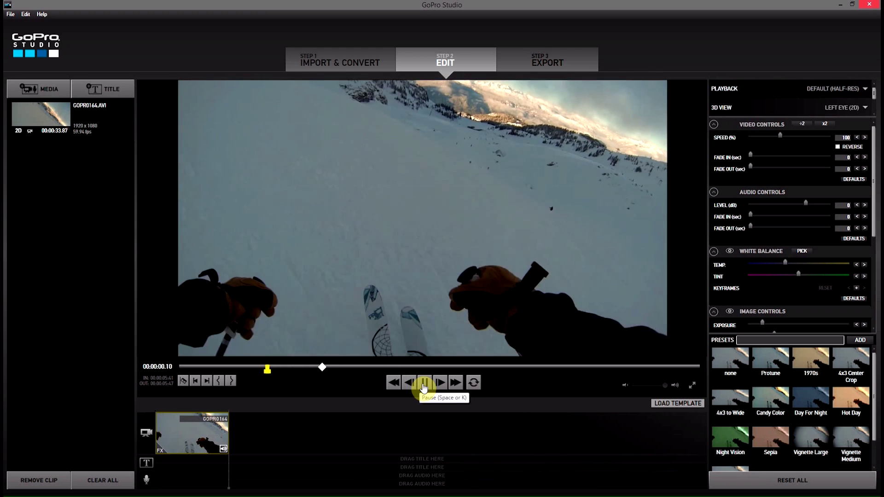
pyautogui.click(423, 384)
pyautogui.moveTo(329, 370); pyautogui.dragTo(284, 375)
pyautogui.click(231, 380)
# Add the one-second section after the first timeline clip and play the timeline back
pyautogui.moveTo(73, 132); pyautogui.dragTo(232, 435)
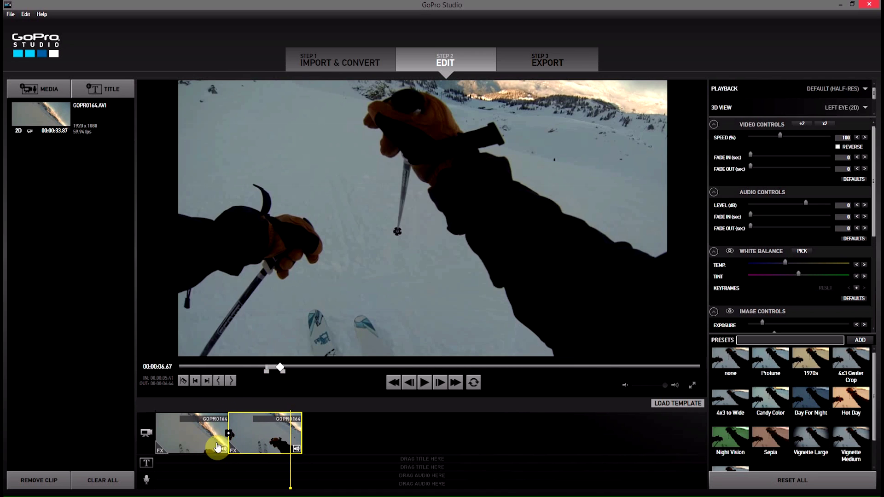
pyautogui.click(209, 473)
pyautogui.press('space')
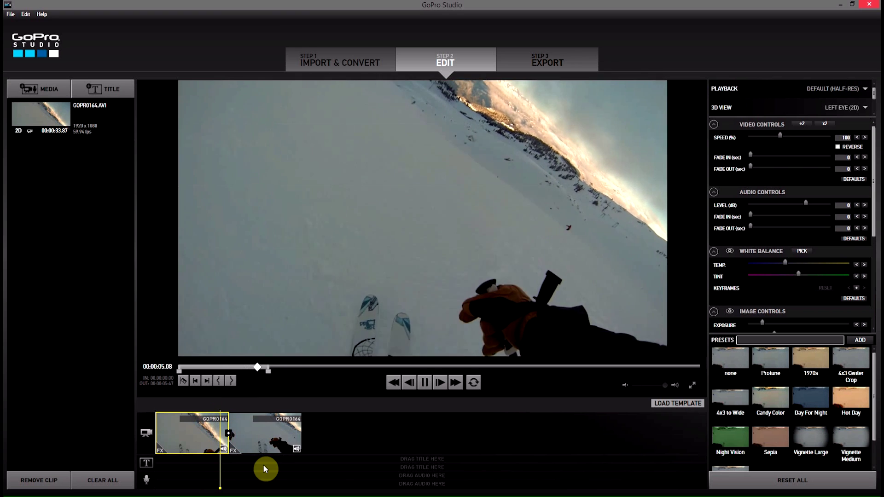
# Change the second timeline clip's Speed to 25 and play the edit from the first clip
pyautogui.click(266, 445)
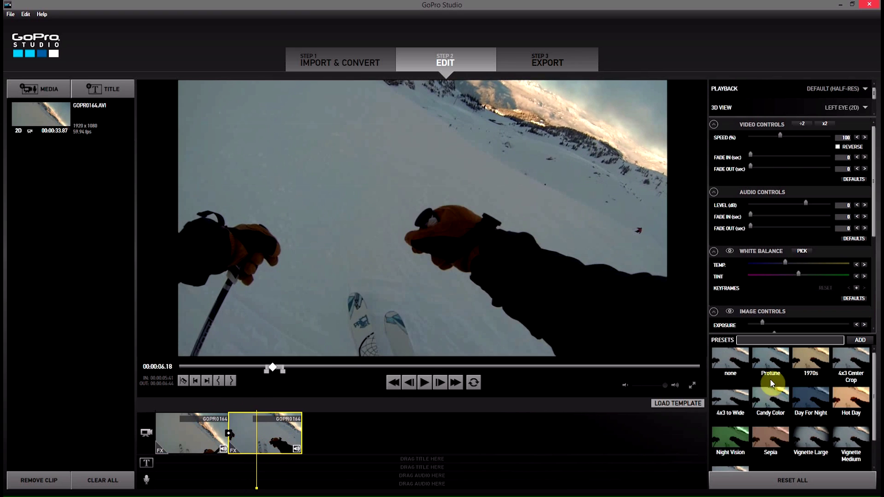
pyautogui.doubleClick(846, 138)
pyautogui.write('2')
pyautogui.press('Return')
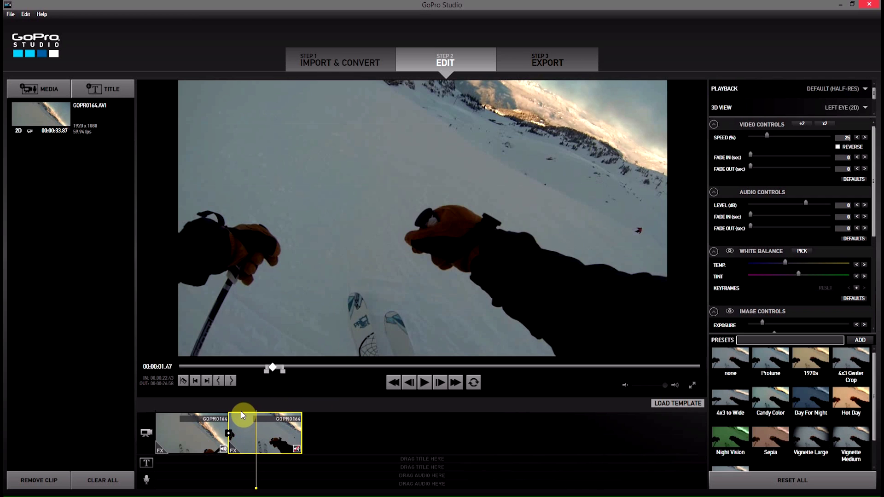
pyautogui.click(225, 418)
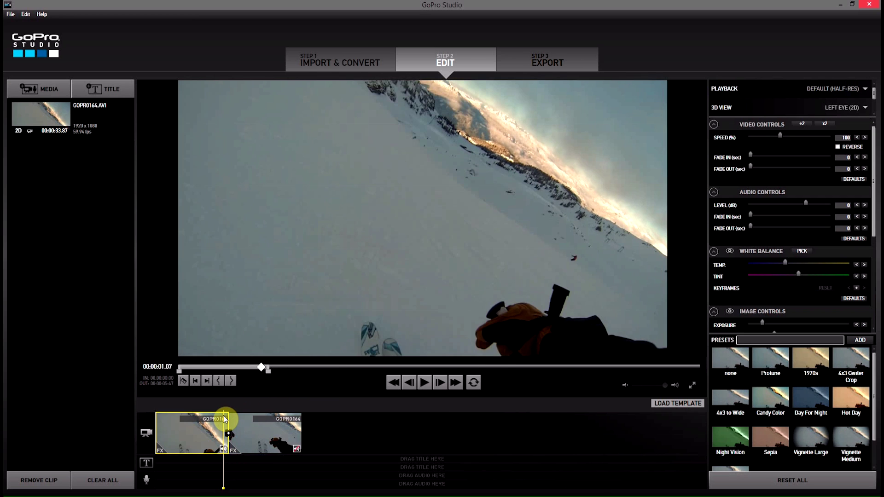
pyautogui.press('space')
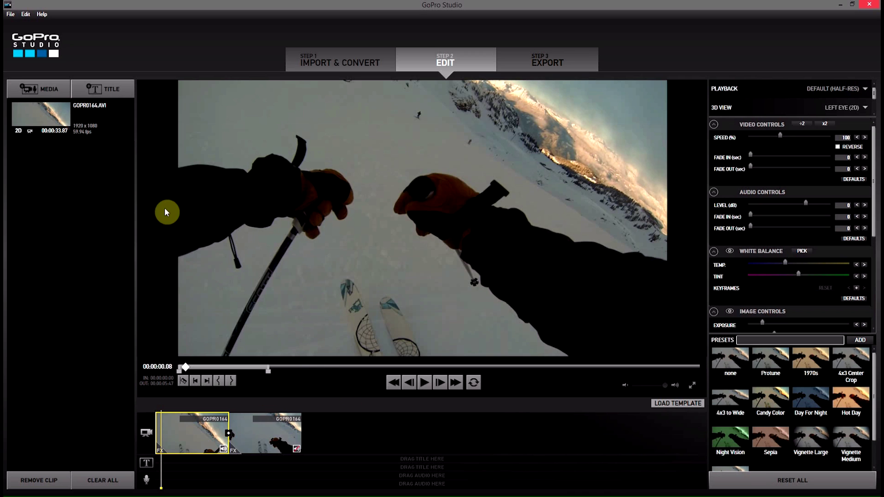
# Copy the slowed 25% second clip from the timeline
pyautogui.click(62, 122)
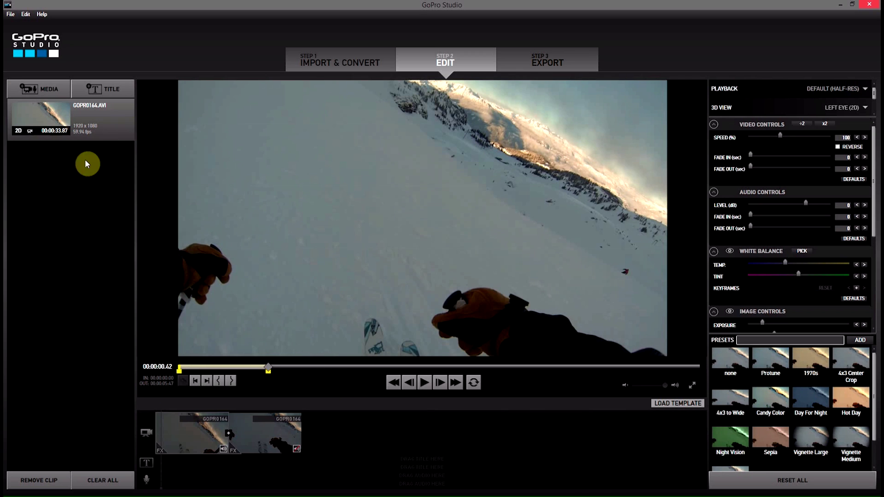
pyautogui.click(260, 434)
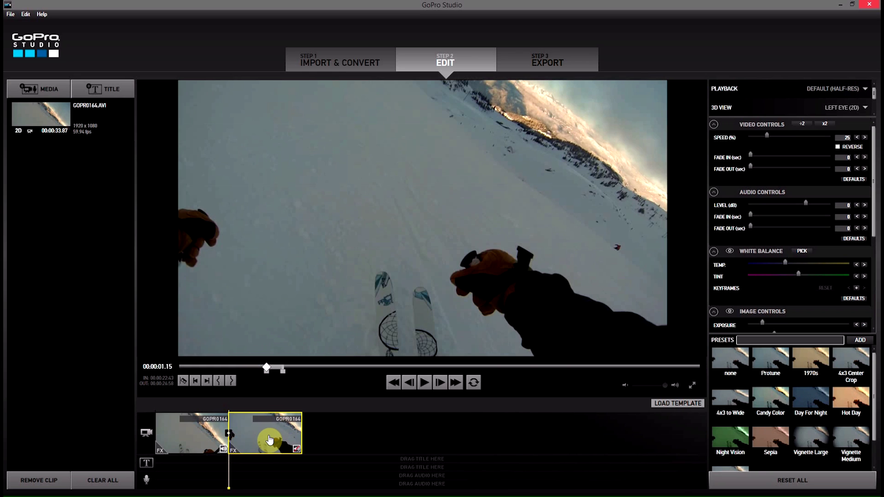
pyautogui.rightClick(269, 436)
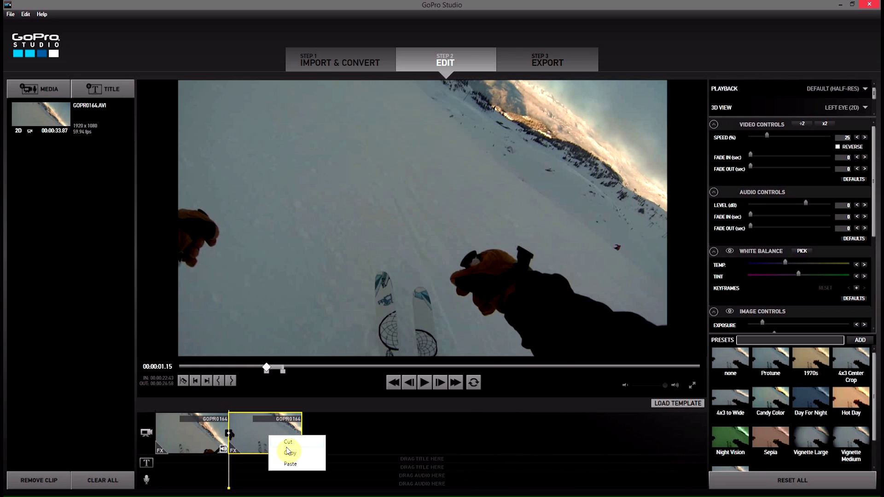
pyautogui.click(298, 456)
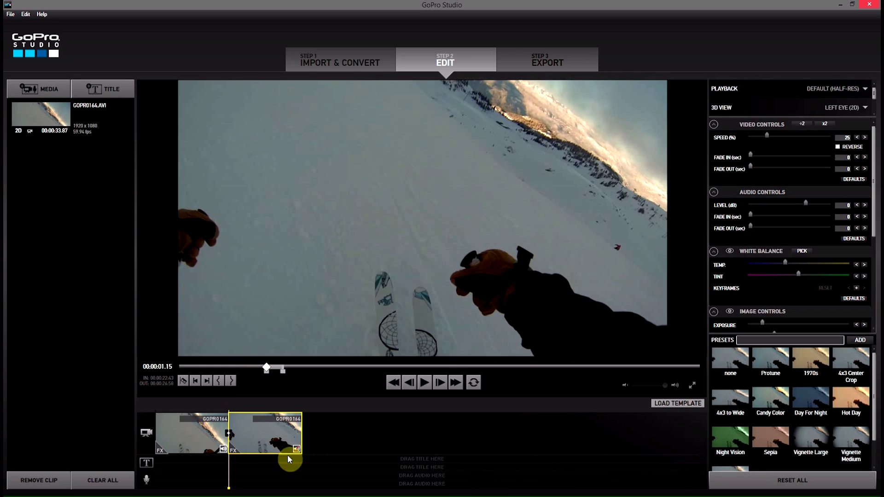
# Paste the copy as a third clip at the end of the timeline and select it
pyautogui.moveTo(269, 371); pyautogui.dragTo(286, 367)
pyautogui.click(299, 416)
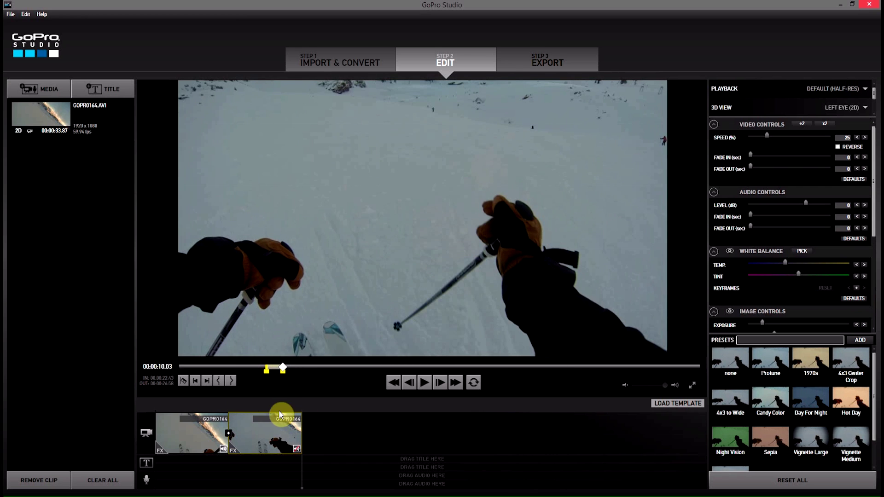
pyautogui.hotkey('ctrl', 'v')
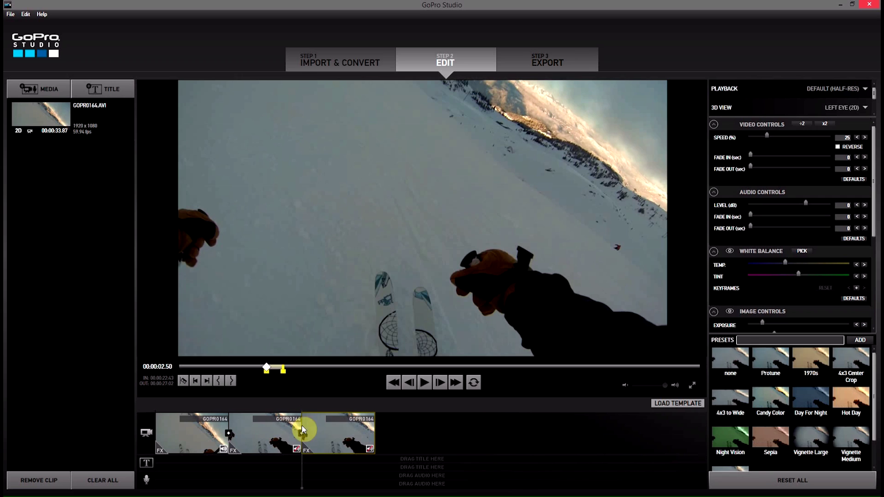
pyautogui.click(344, 440)
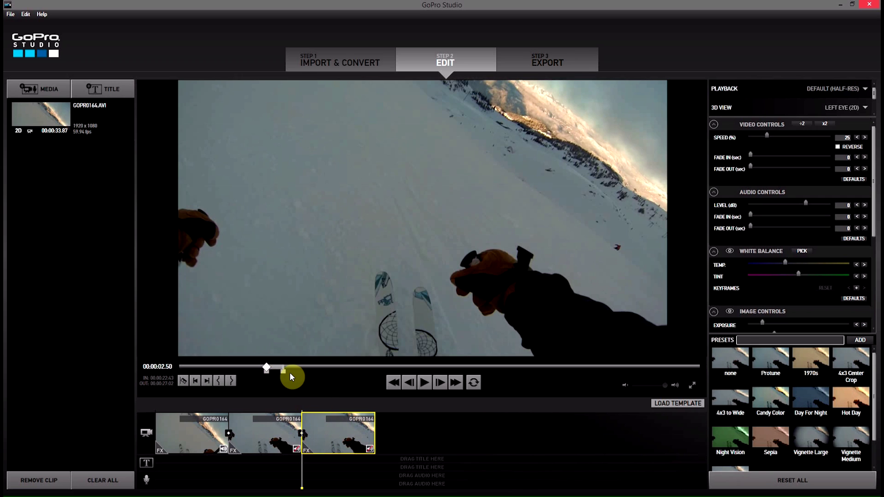
# Move the third clip's in-marker slightly later and tick REVERSE so it plays backwards
pyautogui.moveTo(266, 374); pyautogui.dragTo(275, 374)
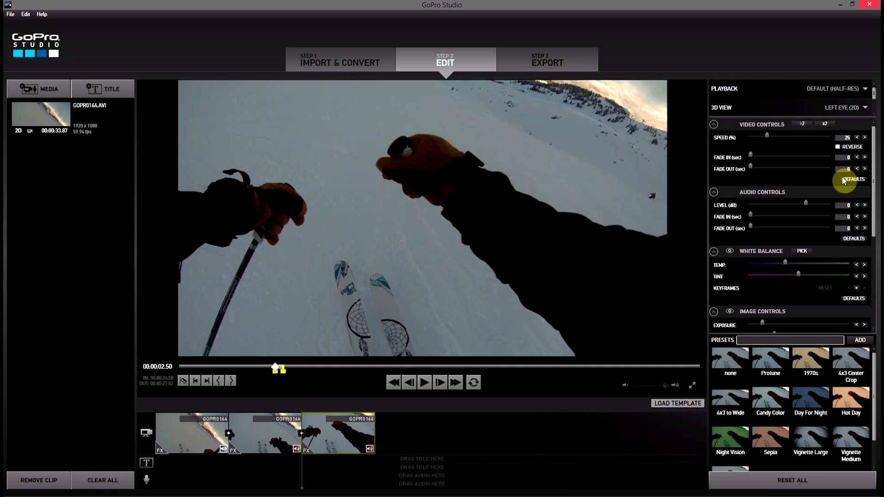
pyautogui.click(838, 147)
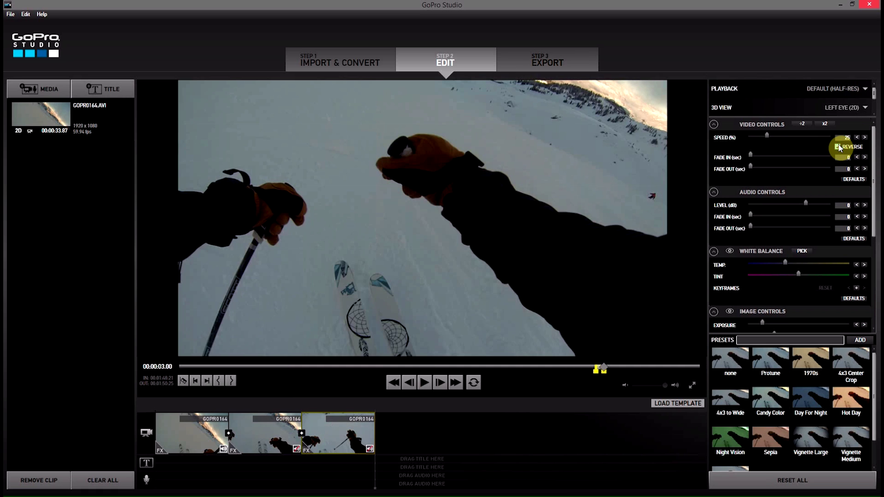
pyautogui.click(339, 436)
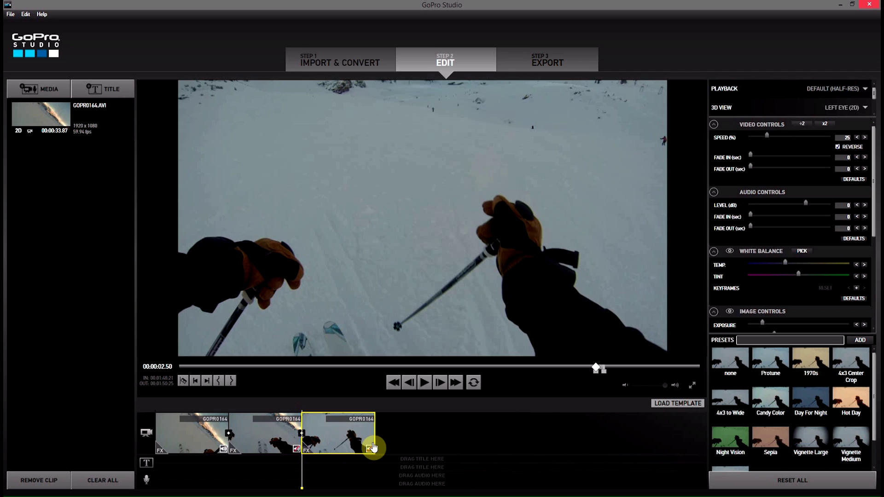
pyautogui.click(406, 431)
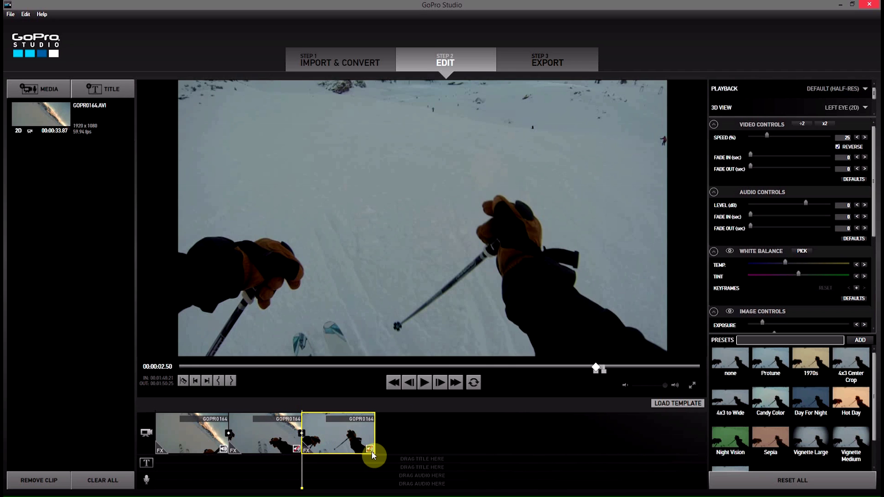
# Paste a fourth copy with REVERSE unticked and drag its out-marker later
pyautogui.hotkey('ctrl', 'v')
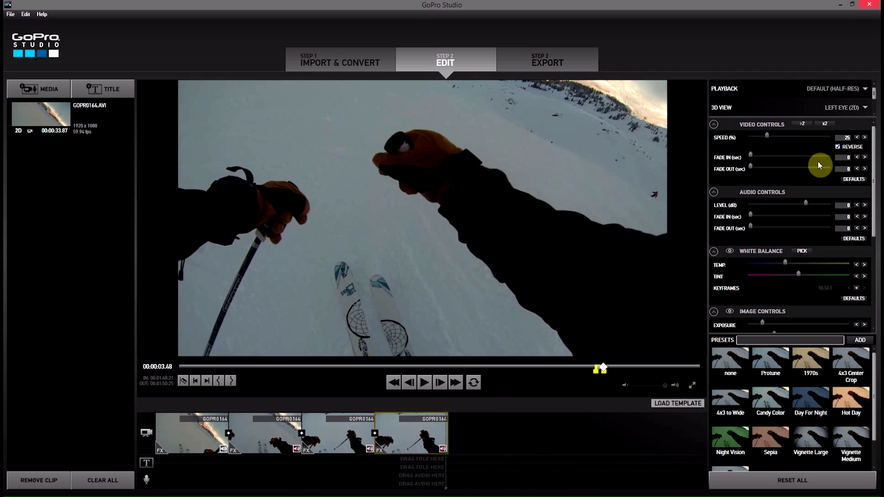
pyautogui.click(837, 148)
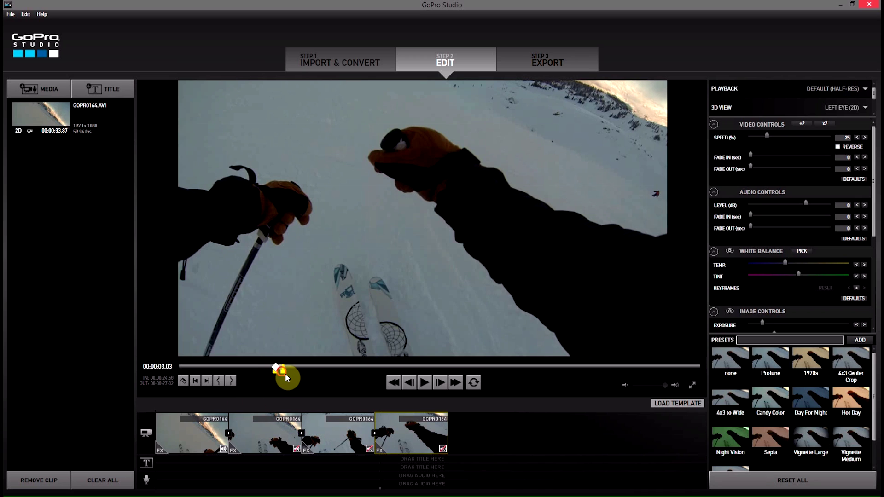
pyautogui.moveTo(281, 371); pyautogui.dragTo(315, 371)
pyautogui.moveTo(380, 374); pyautogui.dragTo(395, 375)
# Set the fourth clip's Speed to 100, then return the preview to the timeline start
pyautogui.click(838, 136)
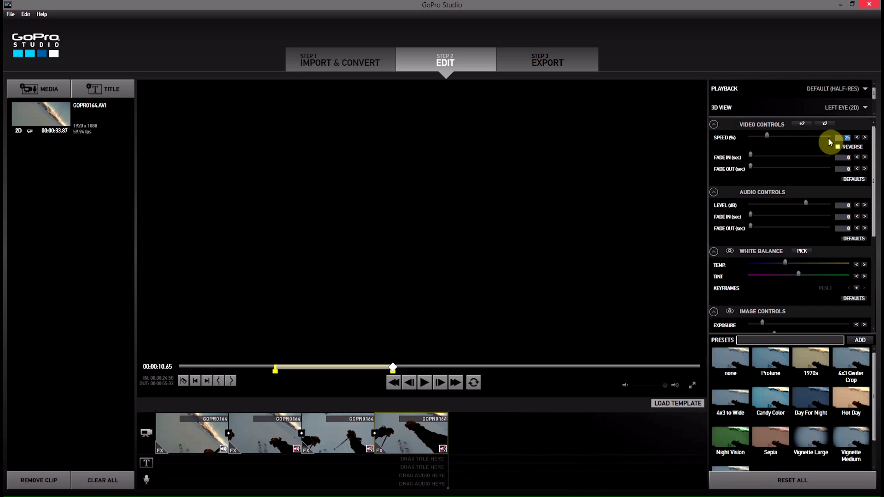
pyautogui.write('1')
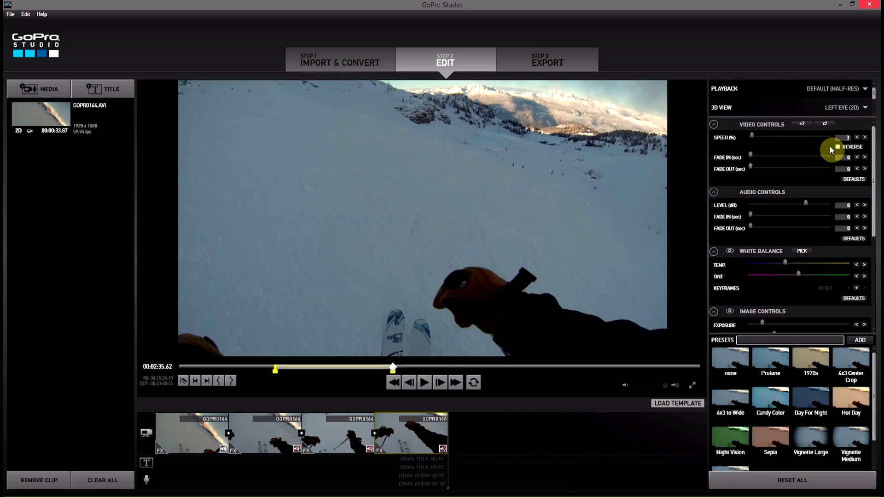
pyautogui.write('00')
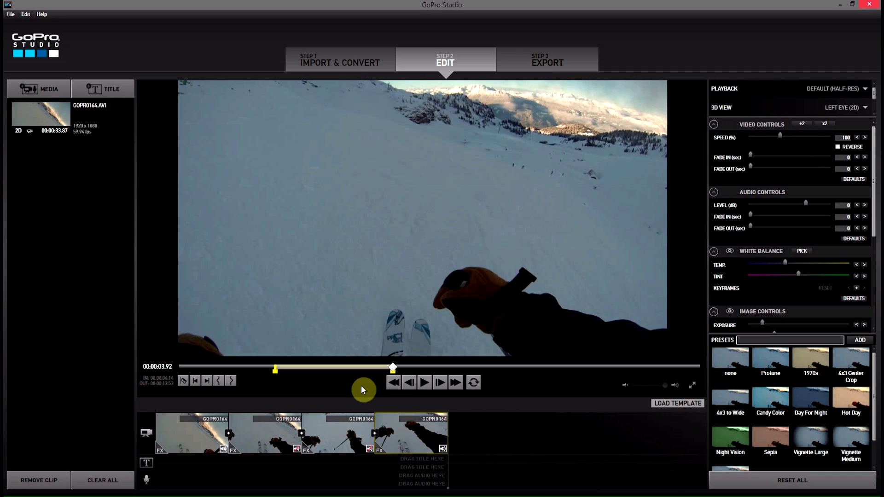
pyautogui.click(392, 371)
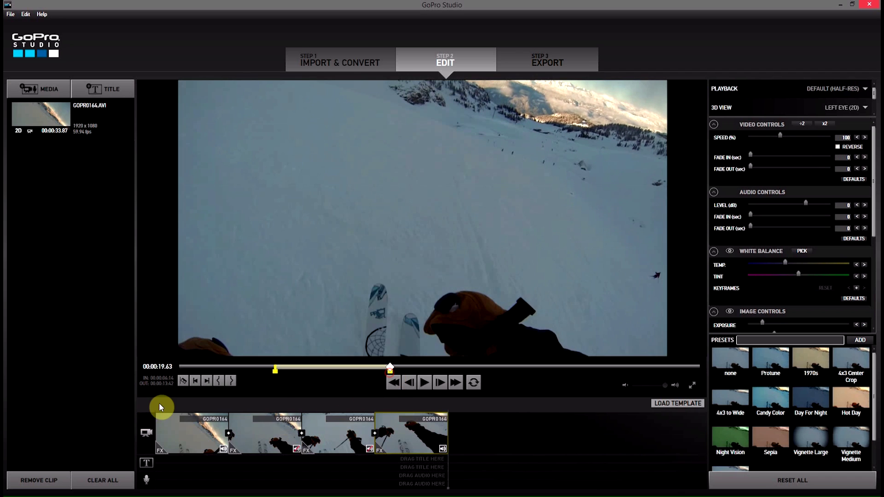
pyautogui.click(176, 411)
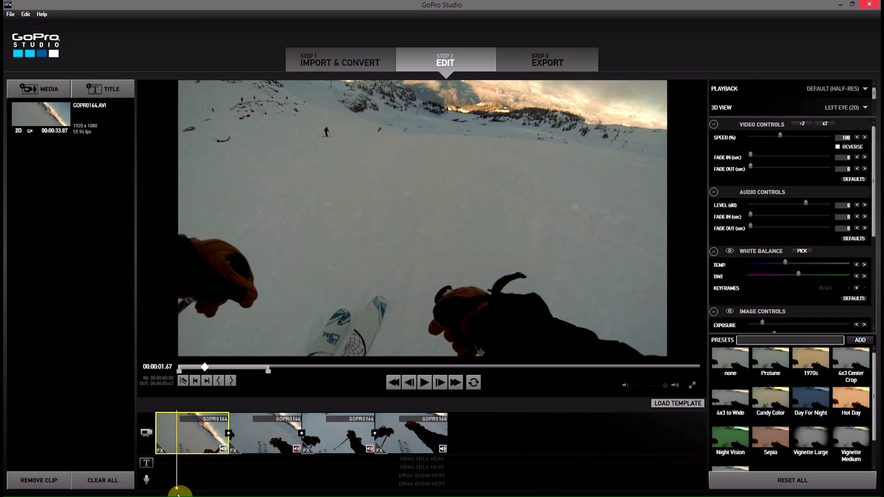
pyautogui.moveTo(178, 490); pyautogui.dragTo(156, 488)
pyautogui.press('space')
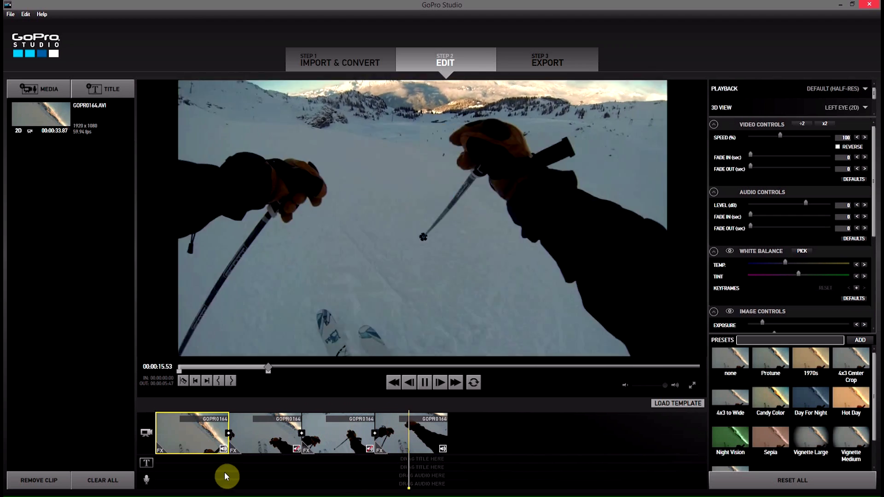
pyautogui.click(424, 382)
pyautogui.click(437, 444)
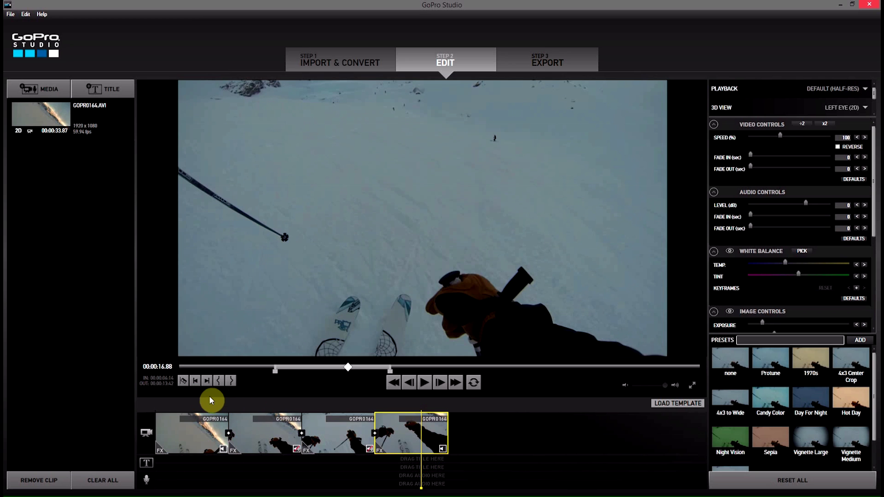
pyautogui.moveTo(422, 487); pyautogui.dragTo(138, 477)
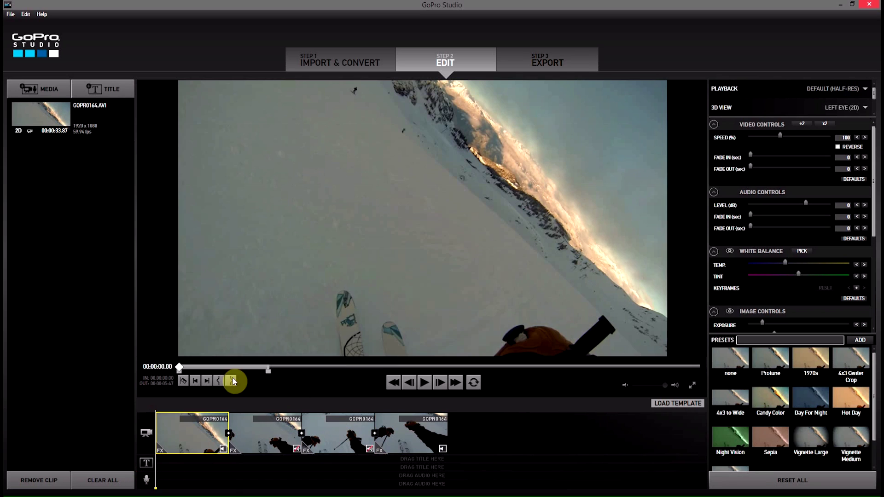